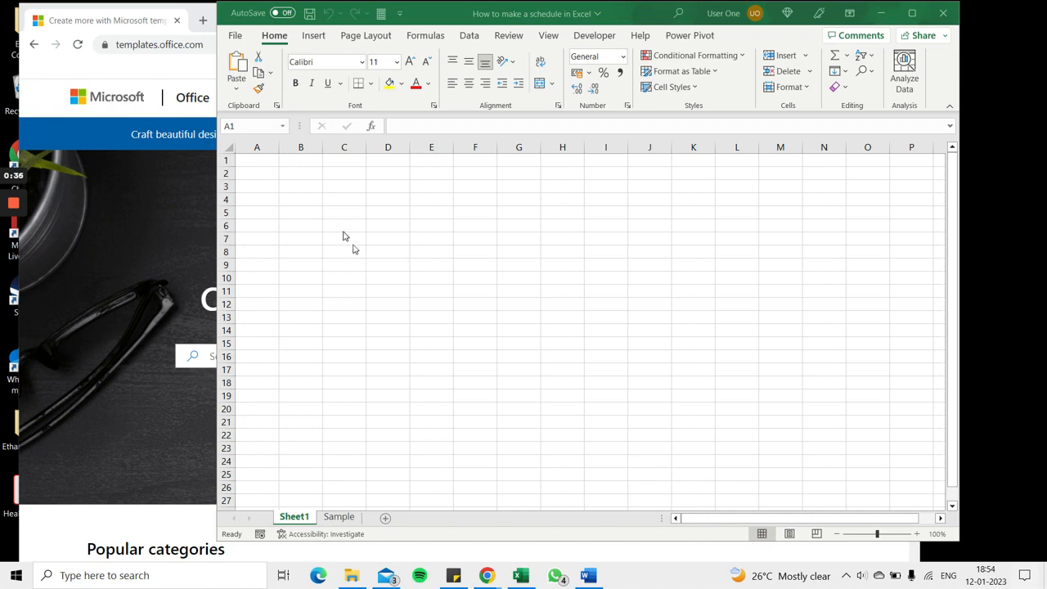
Enter Monday in cell B1 as the first day heading of the schedule
left_click(256, 160)
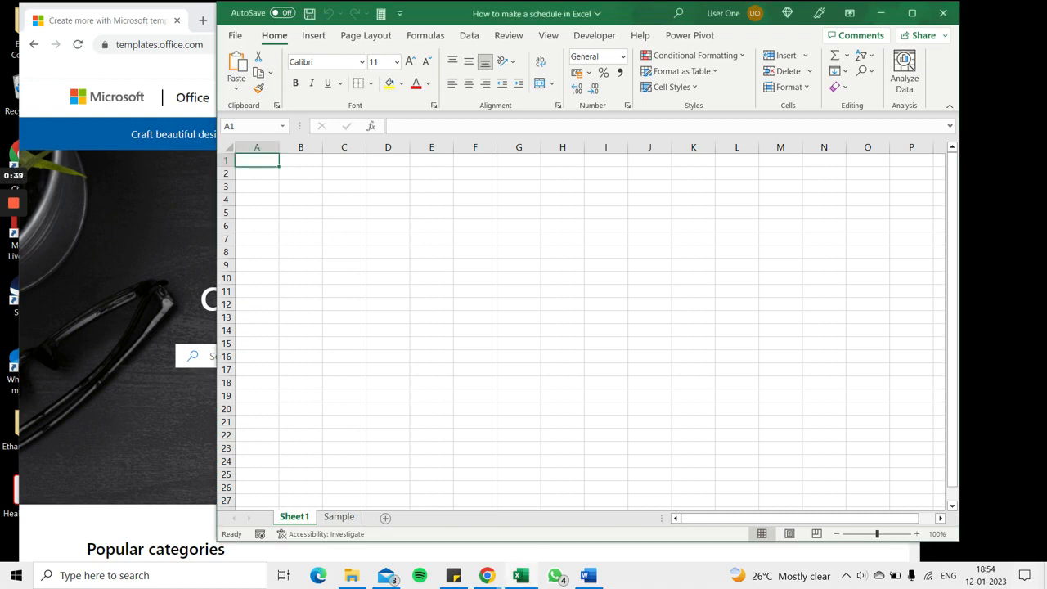
left_click(301, 160)
type("Monday")
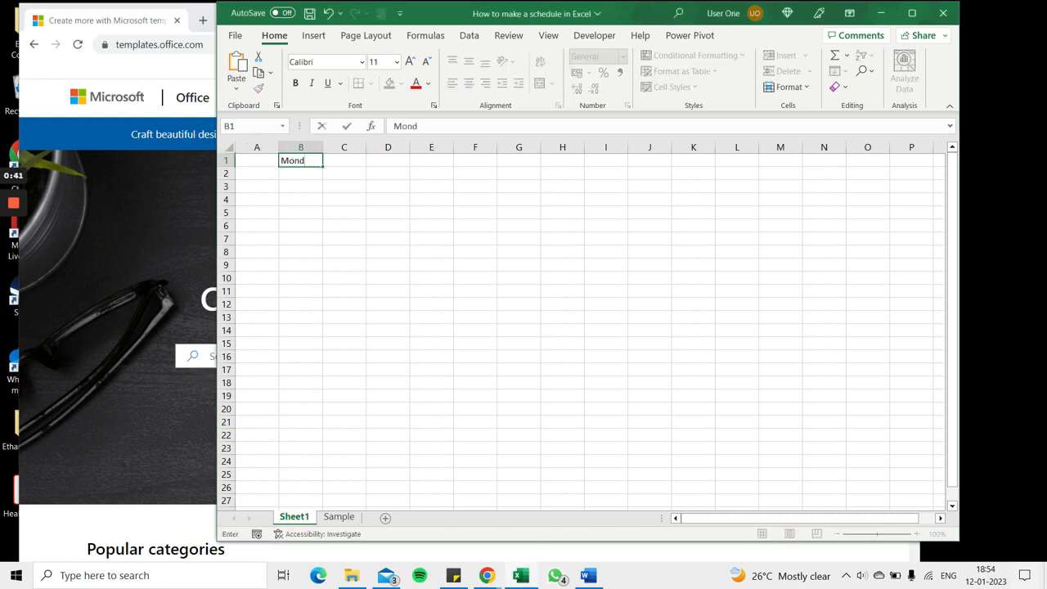
key("BackSpace")
key("BackSpace")
type("ay")
key("Return")
key("Up")
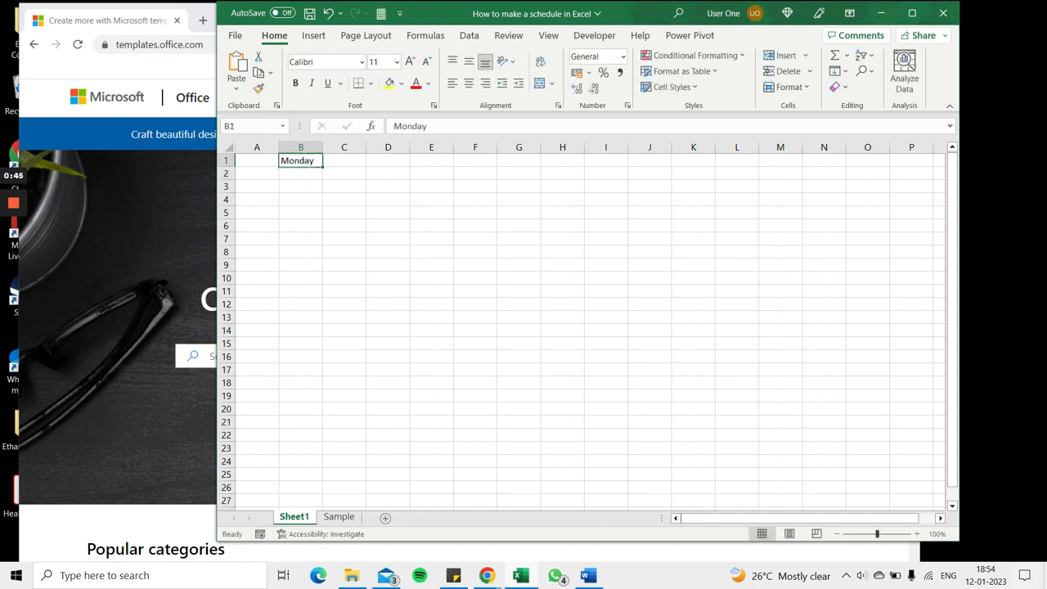
Enter Tuesday in C1, and extend the day headings from B1:C1 across to Sunday in H1
key("Right")
type("Tuesday")
key("Return")
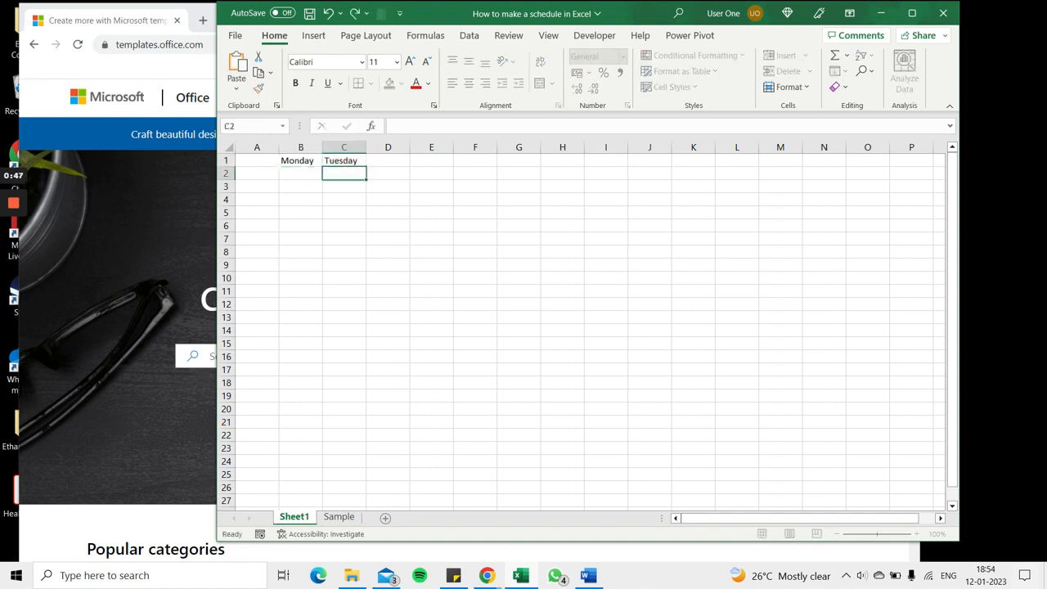
key("Up")
key("Left")
key("shift+Right")
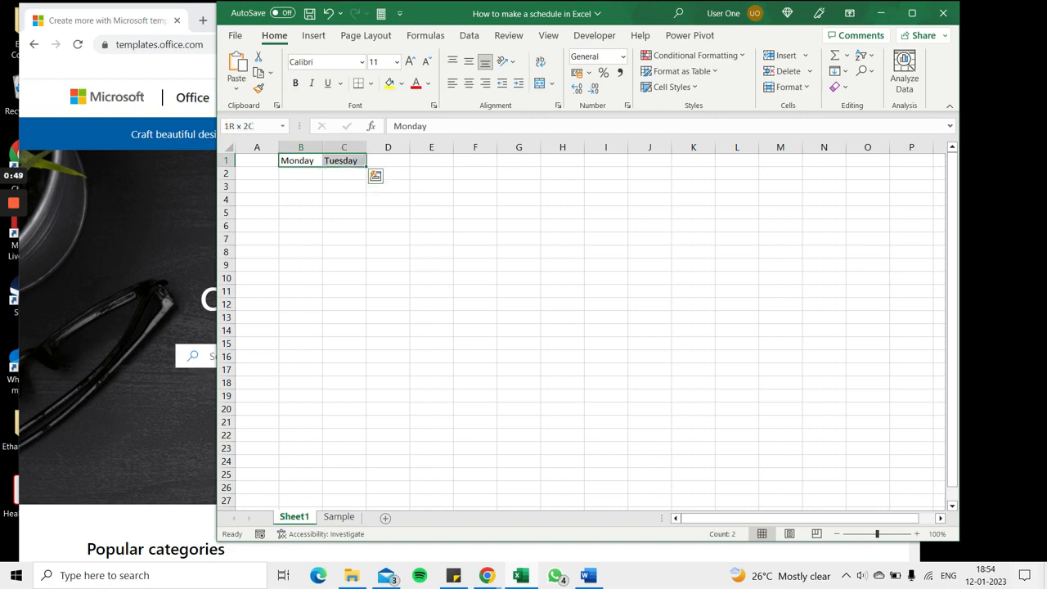
left_click_drag(366, 167, 576, 165)
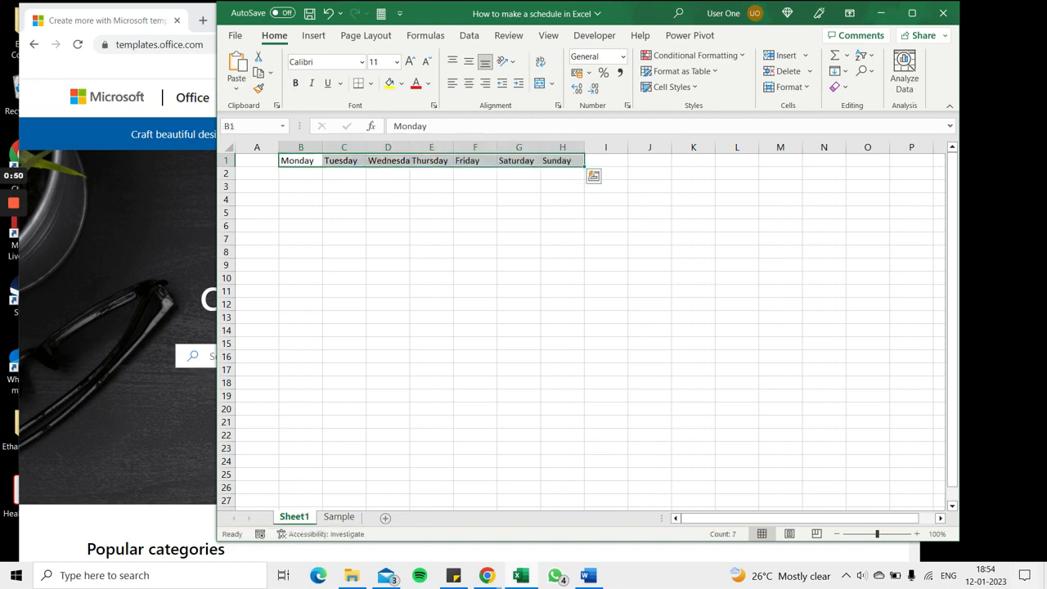
Enter 7:00 in A2 and 7:30 am in A3, and fill the half-hour series down to 6:00 PM in A24
left_click(257, 173)
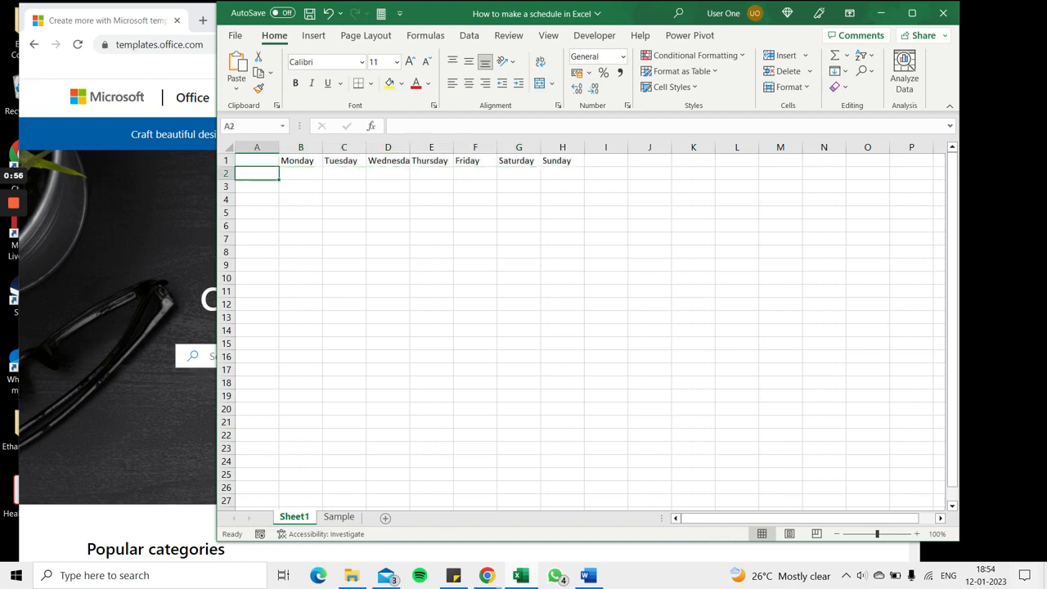
type("7:00")
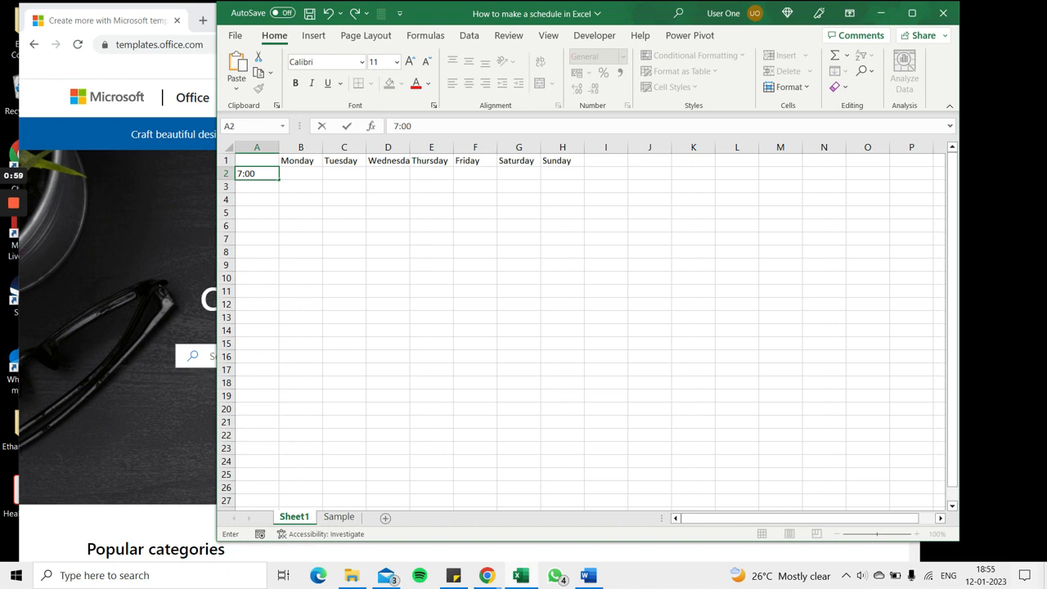
key("Return")
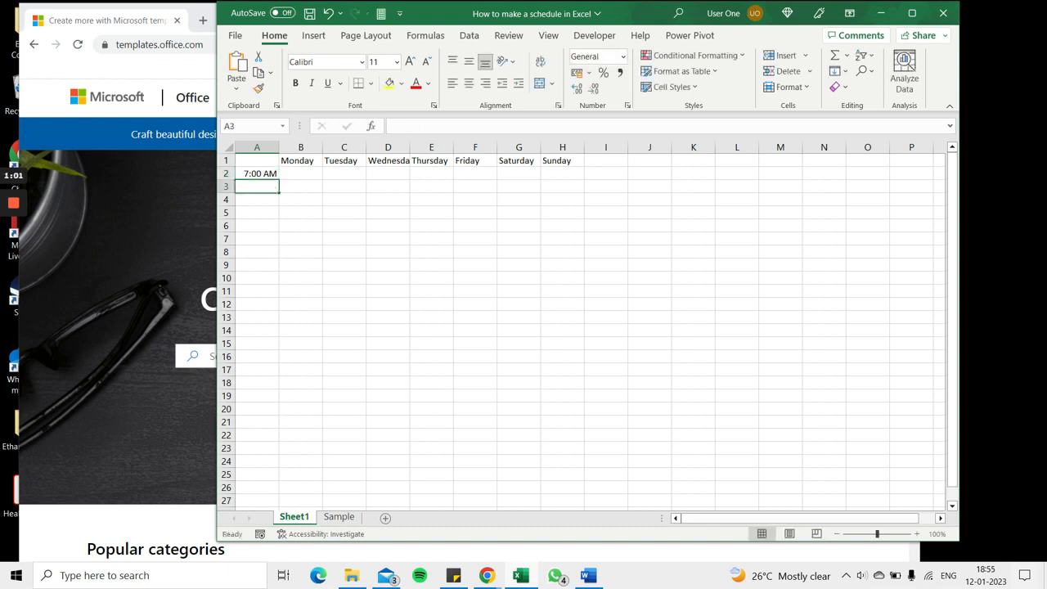
type("7;30 a")
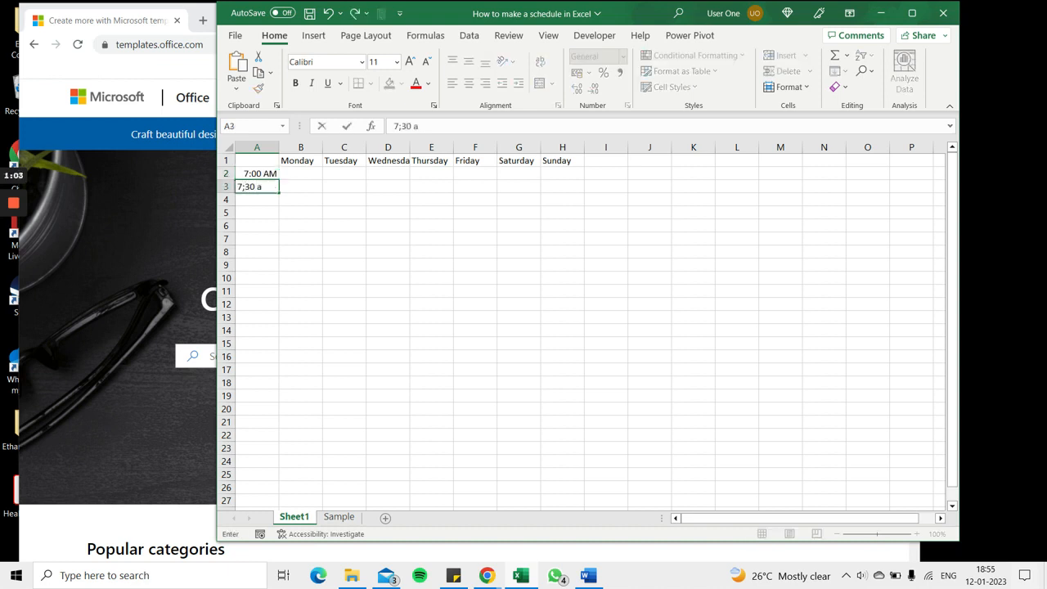
key("BackSpace")
key("BackSpace")
key("BackSpace")
key("BackSpace")
key("BackSpace")
type(":30 am")
key("Return")
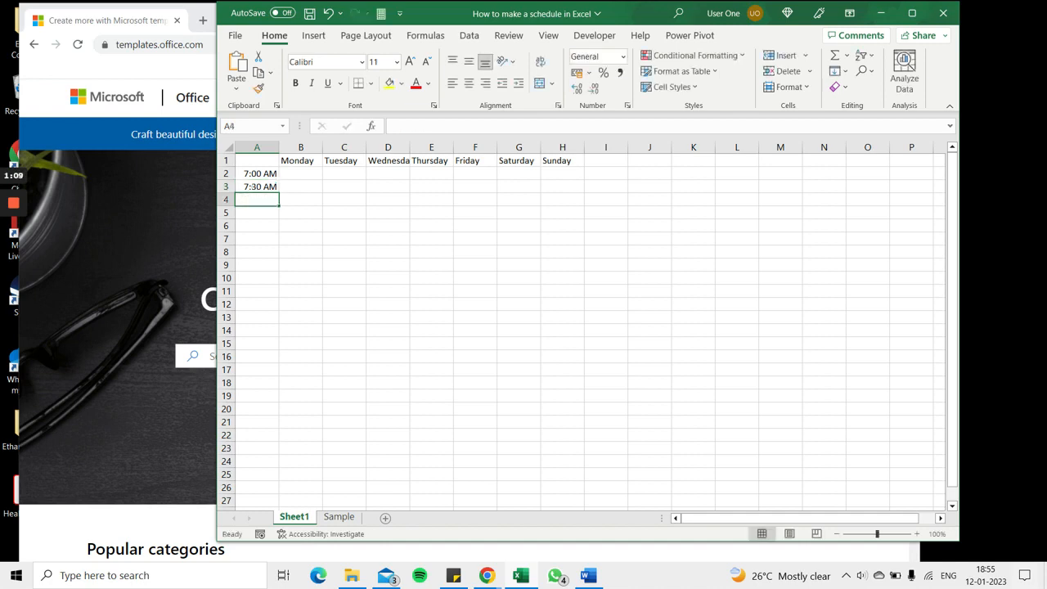
left_click_drag(257, 174, 257, 187)
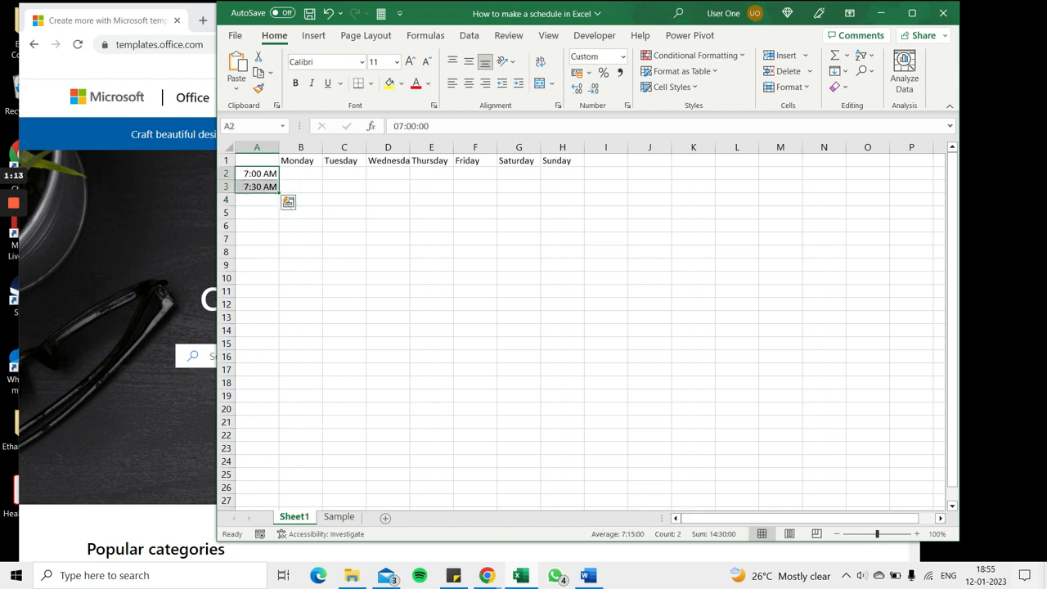
left_click_drag(279, 193, 279, 467)
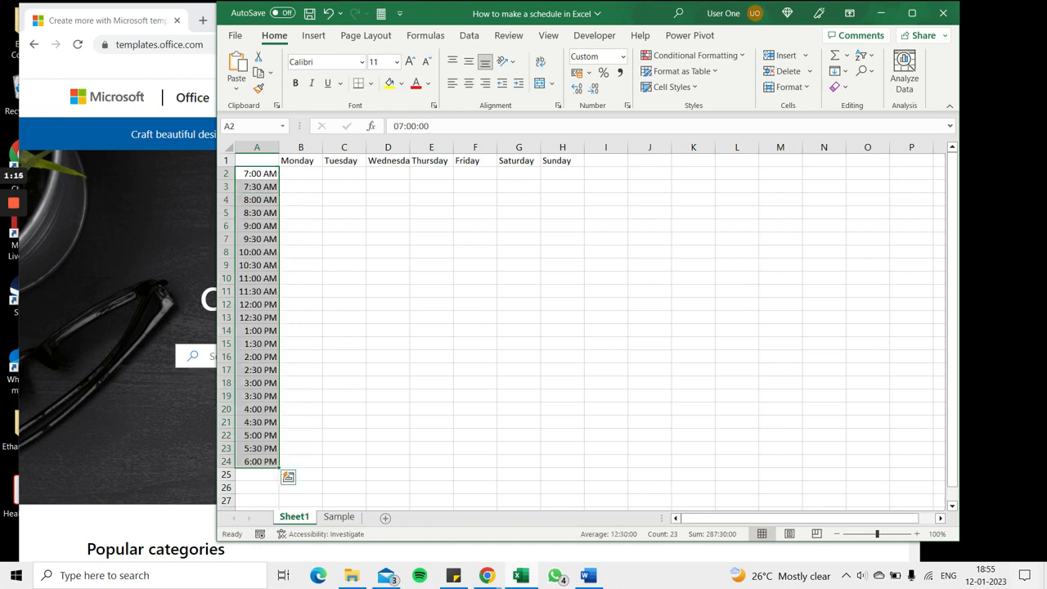
Apply All Borders to the whole schedule range A1:H24
mouse_move(257, 160)
left_mouse_down()
mouse_move(474, 462)
mouse_move(562, 461)
left_mouse_up()
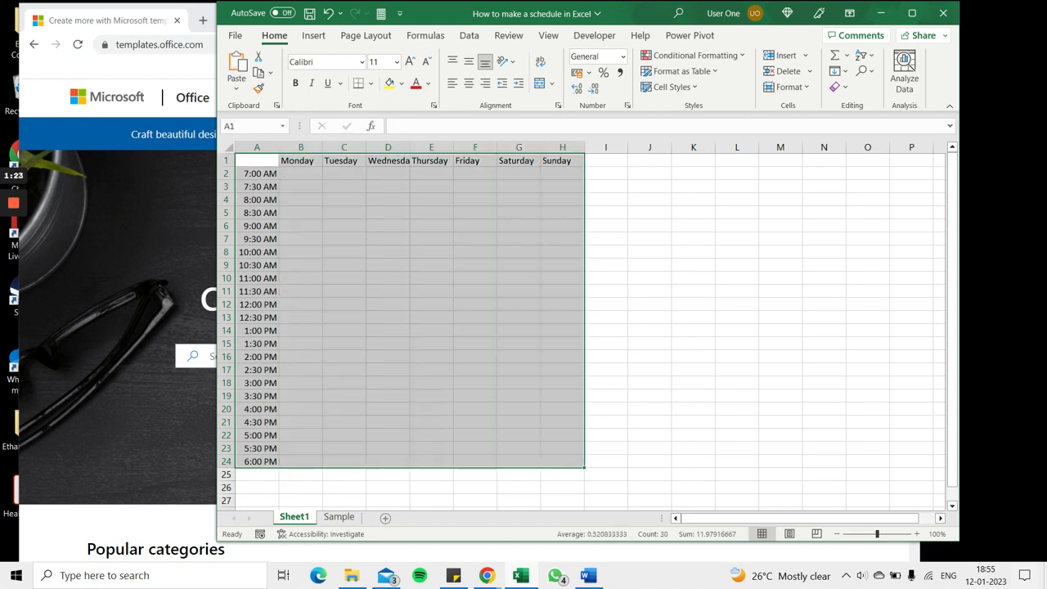
left_click(370, 82)
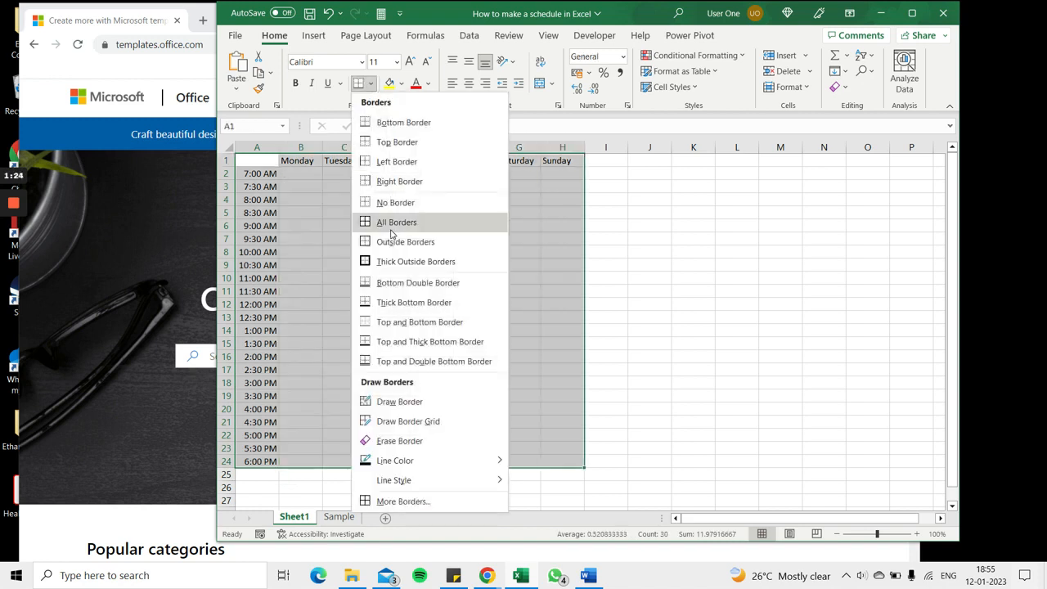
left_click(396, 223)
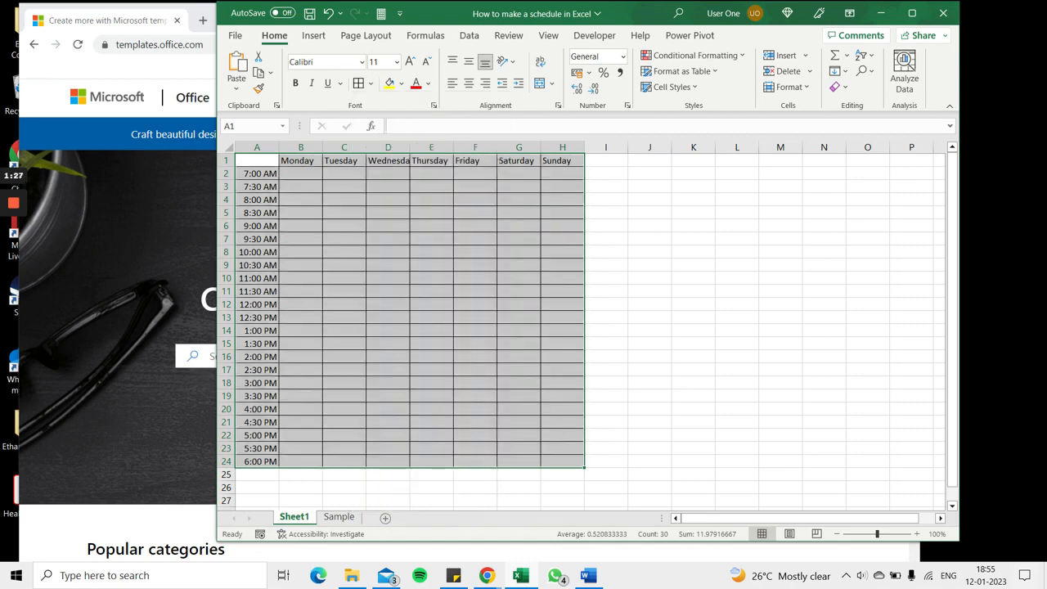
Fill the day heading row A1:H1 and the time cells A2:A24 with light green
left_click_drag(257, 160, 564, 161)
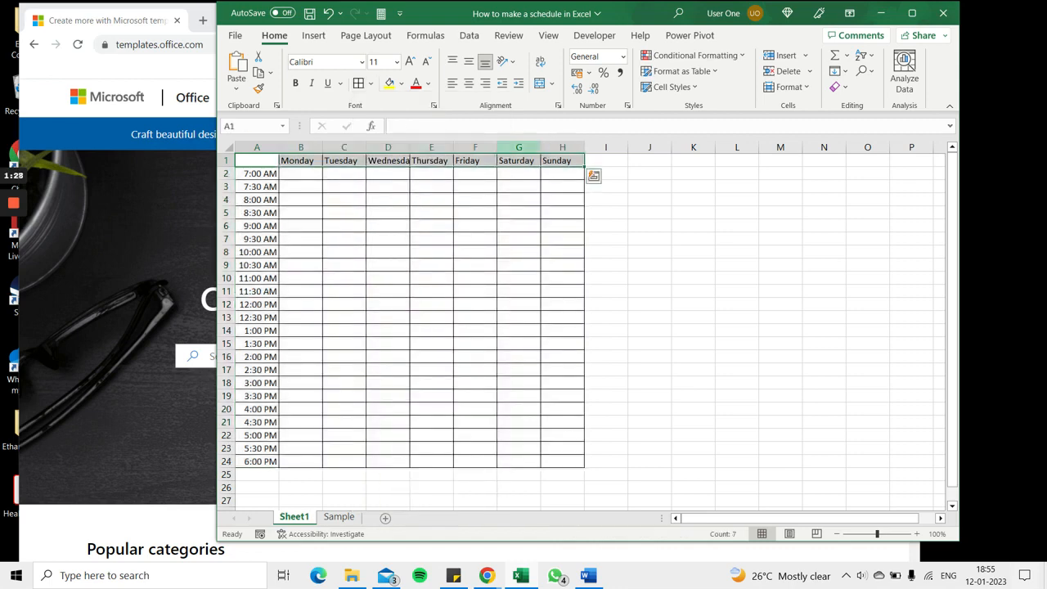
left_click(403, 84)
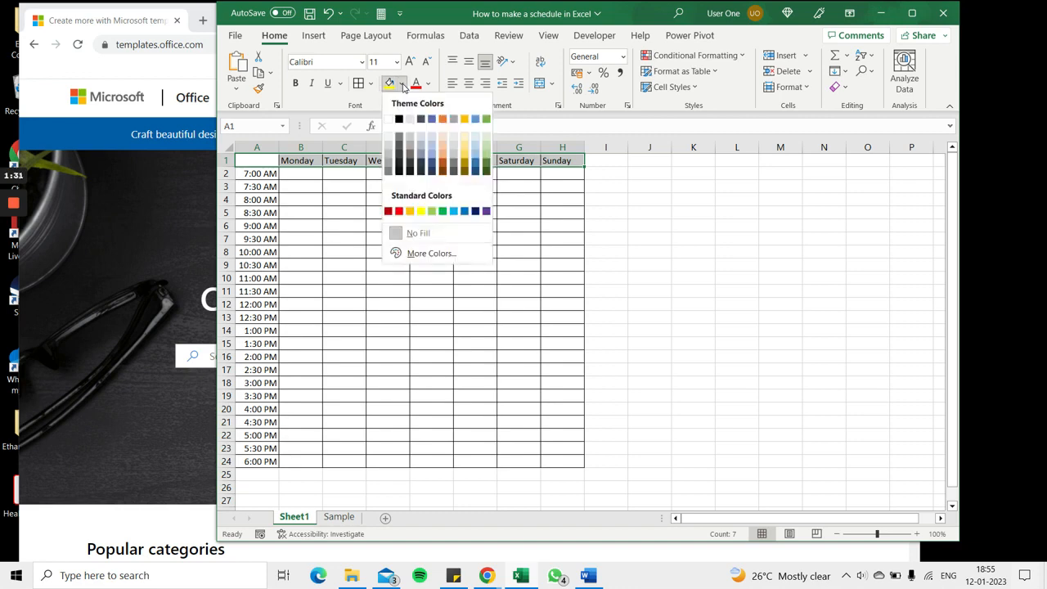
left_click(488, 148)
left_click_drag(256, 173, 260, 462)
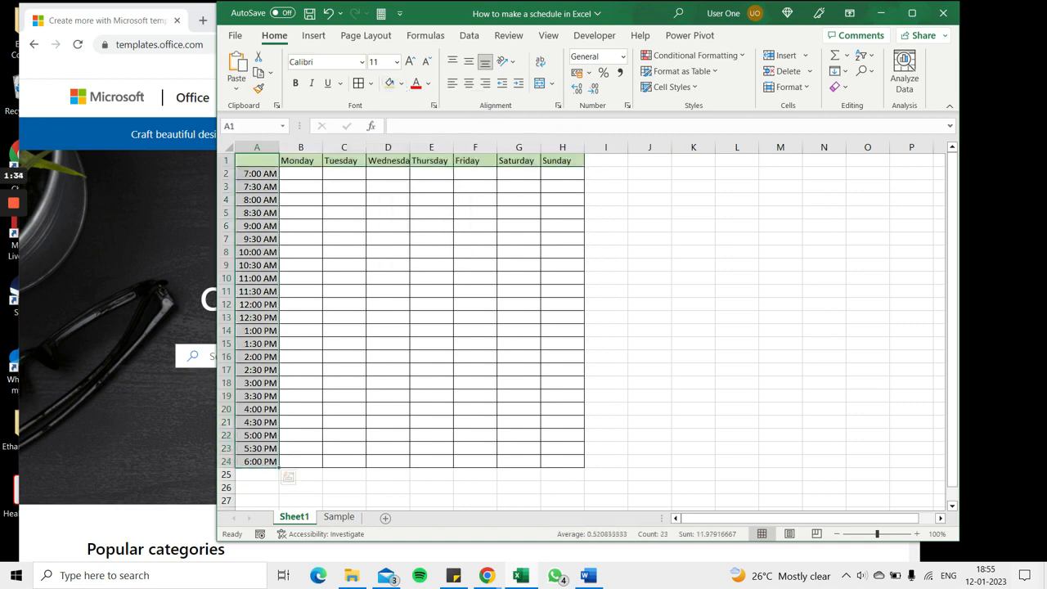
left_click(389, 84)
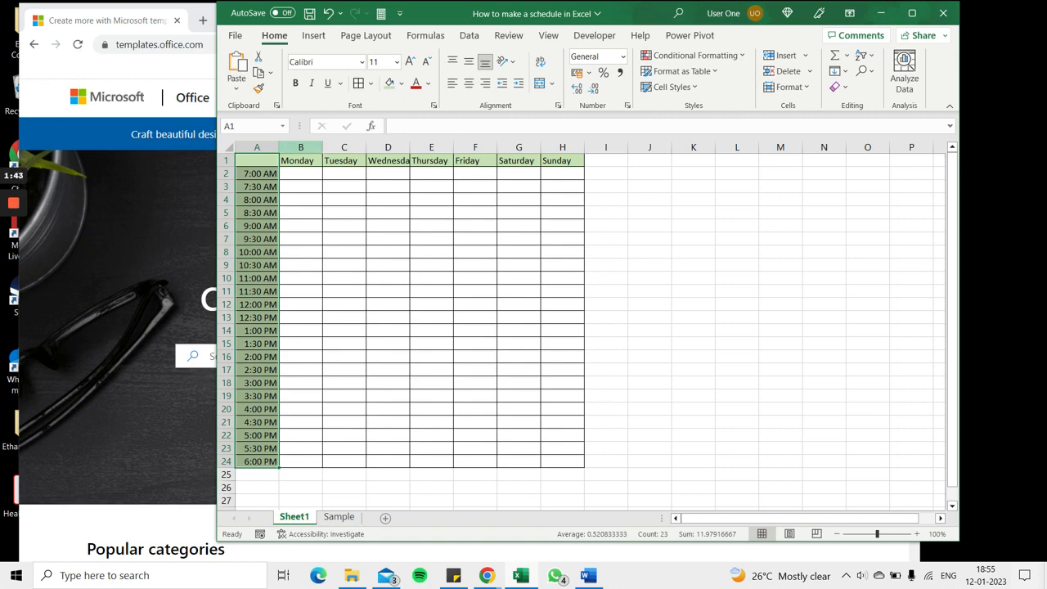
Set the width of the day columns B through H to 15
left_click_drag(300, 147, 577, 147)
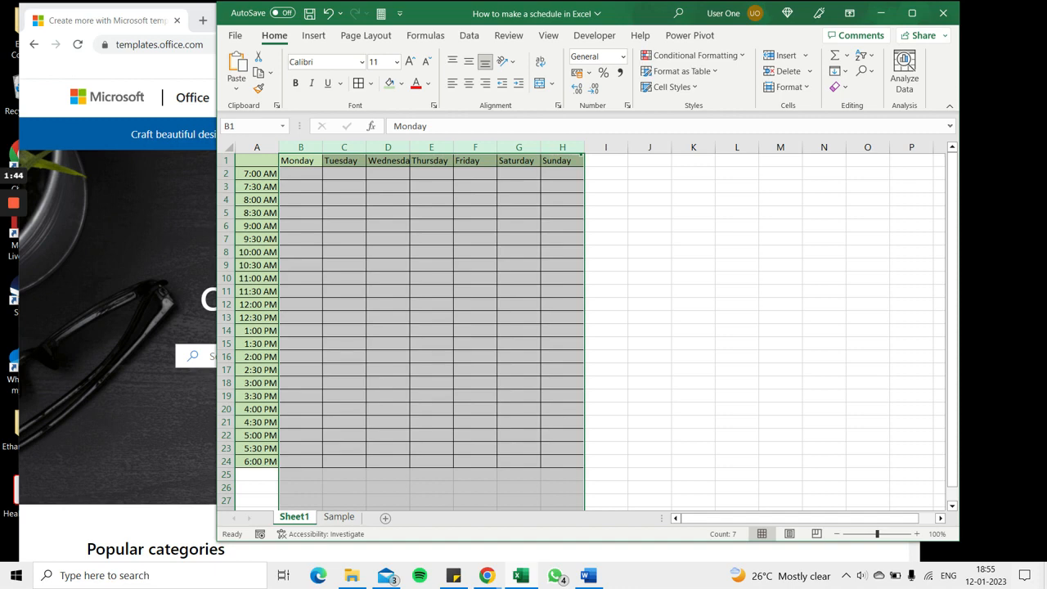
right_click(491, 207)
left_click(531, 428)
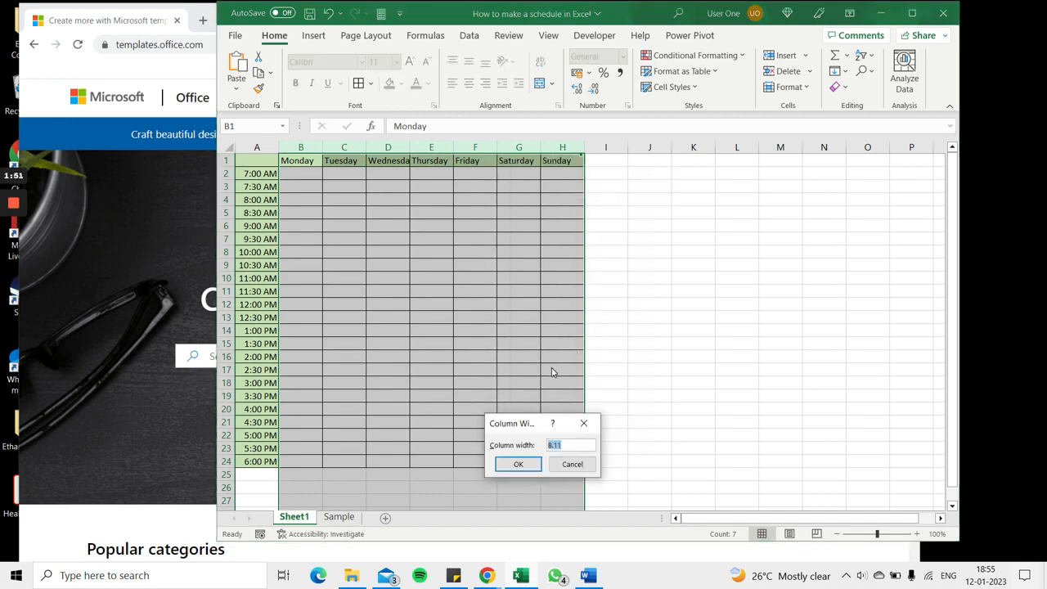
left_click_drag(534, 427, 516, 214)
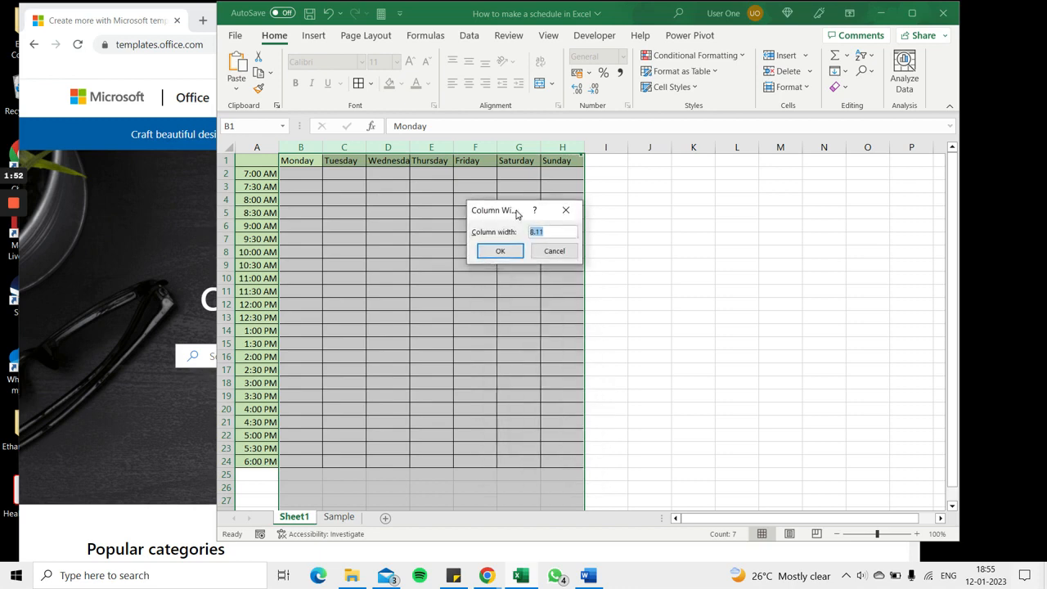
type("15")
key("Return")
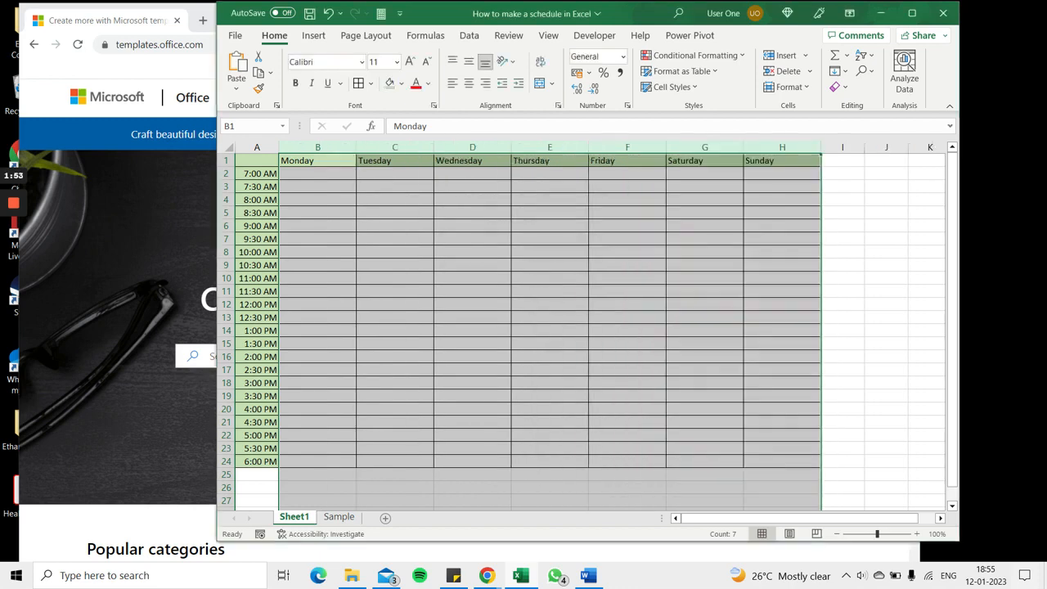
left_click(550, 212)
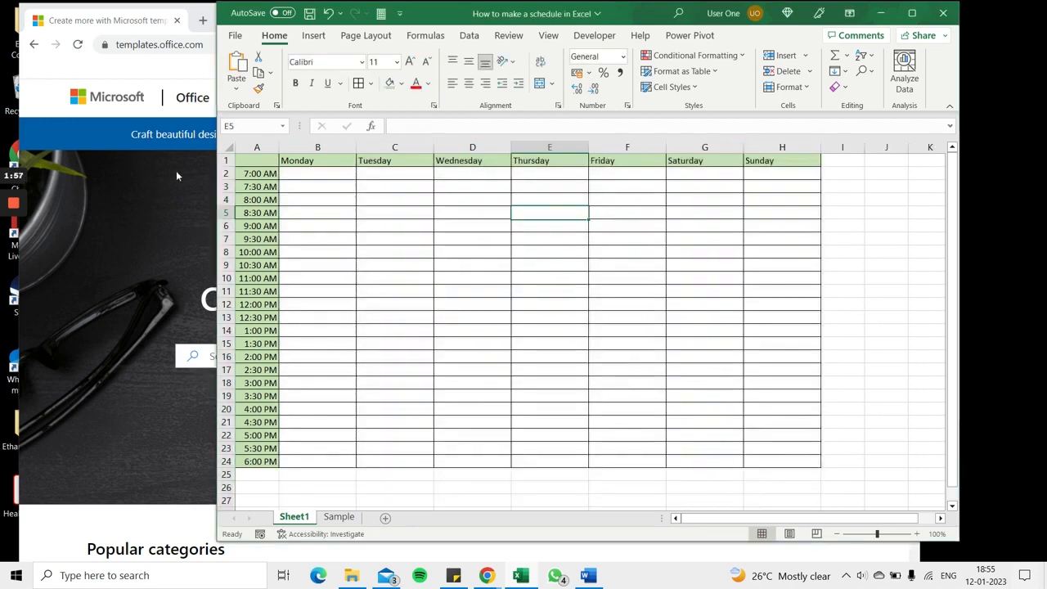
Set the height of the time slot rows 2 through 24 to 25
left_click_drag(226, 173, 229, 463)
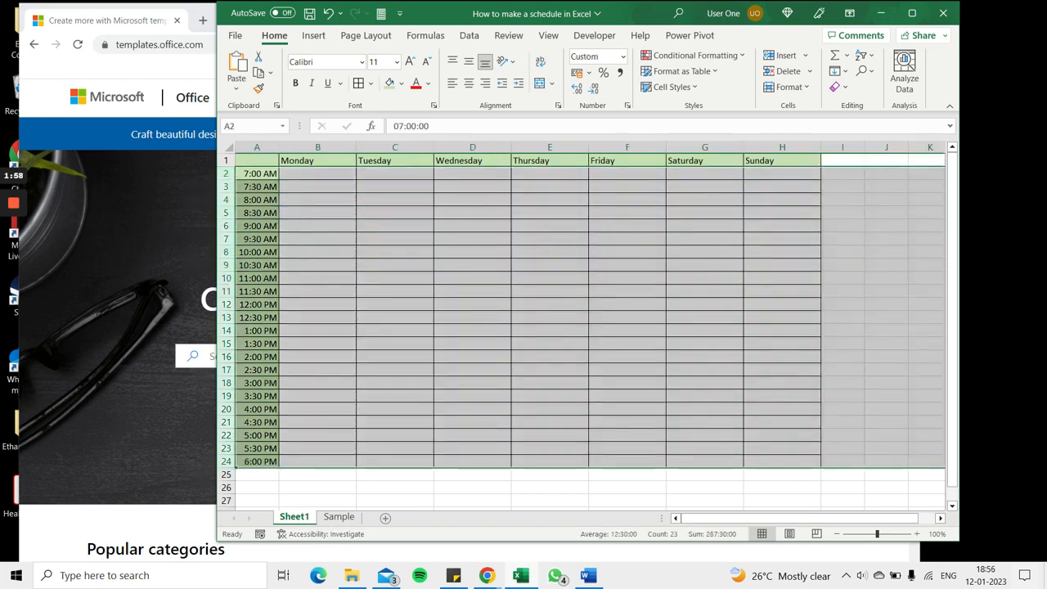
right_click(448, 236)
left_click(518, 456)
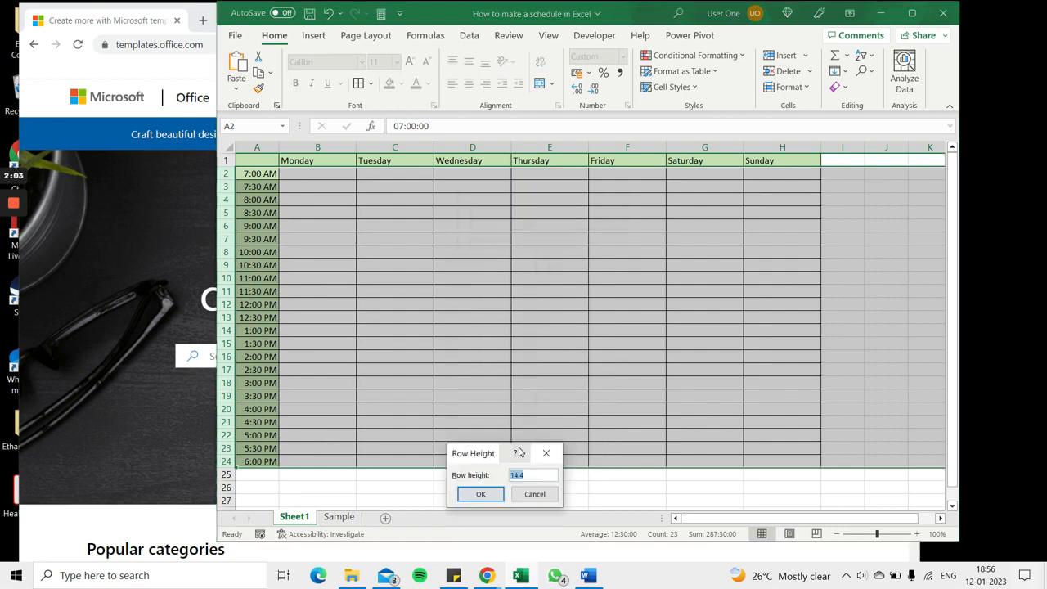
left_click_drag(498, 457, 515, 212)
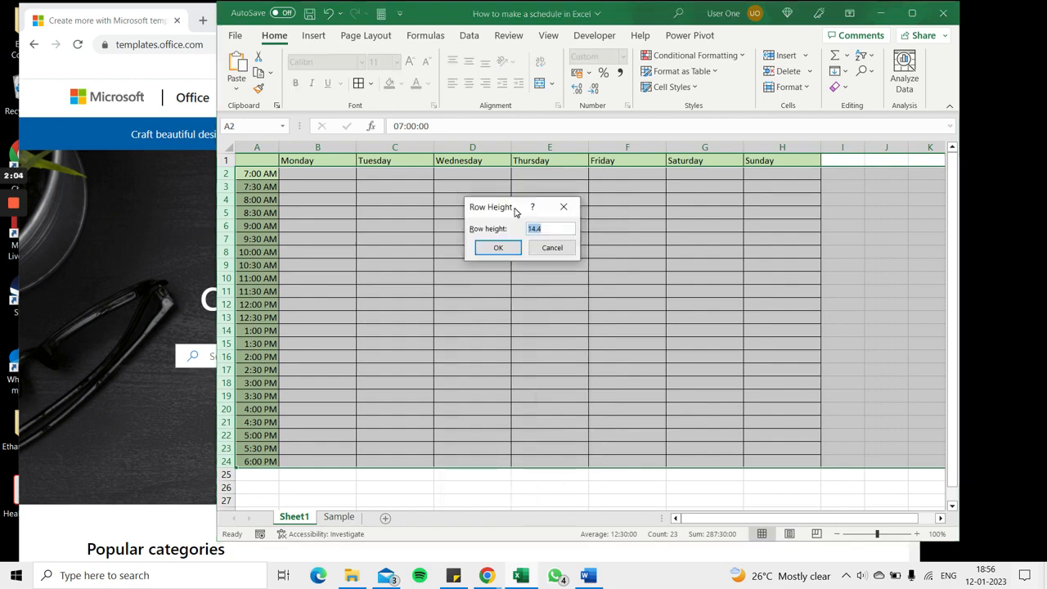
type("25")
key("Return")
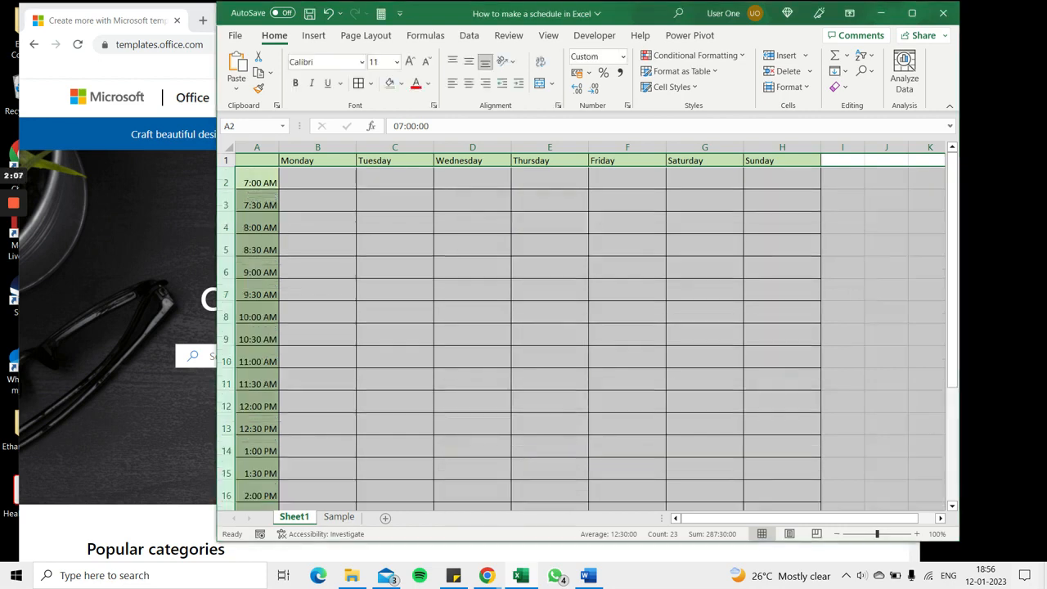
left_click(317, 201)
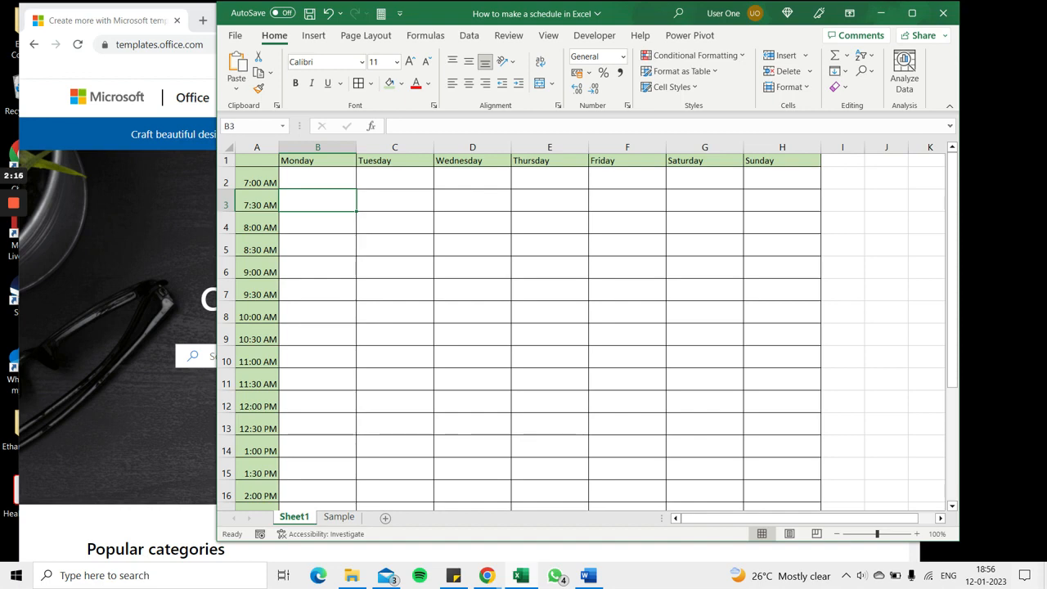
left_click(318, 223)
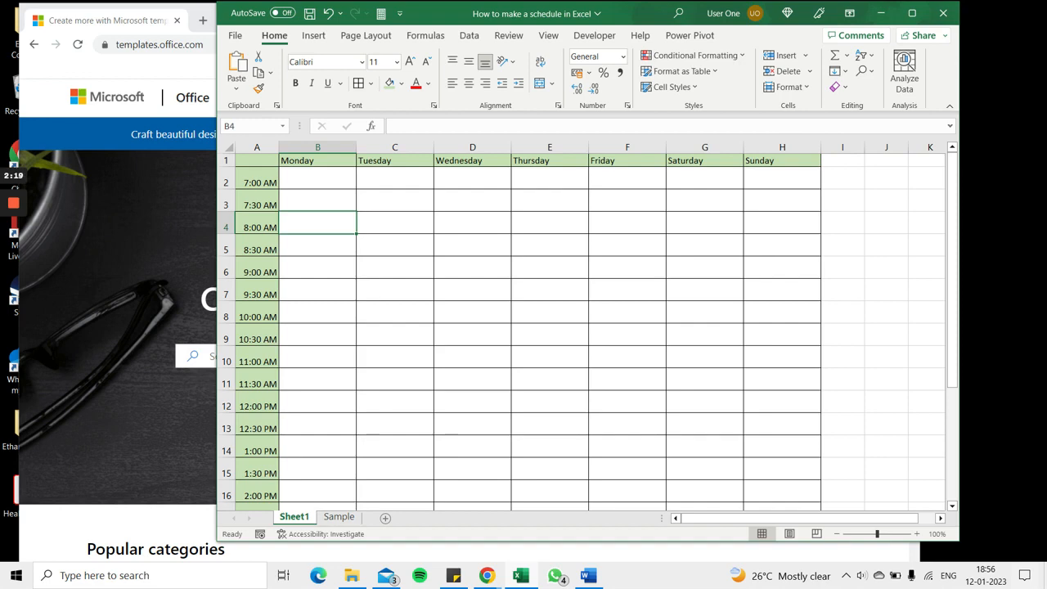
Open the Sample sheet and examine the cell merging options for Tuesday's first Maths 202 block
left_click(339, 517)
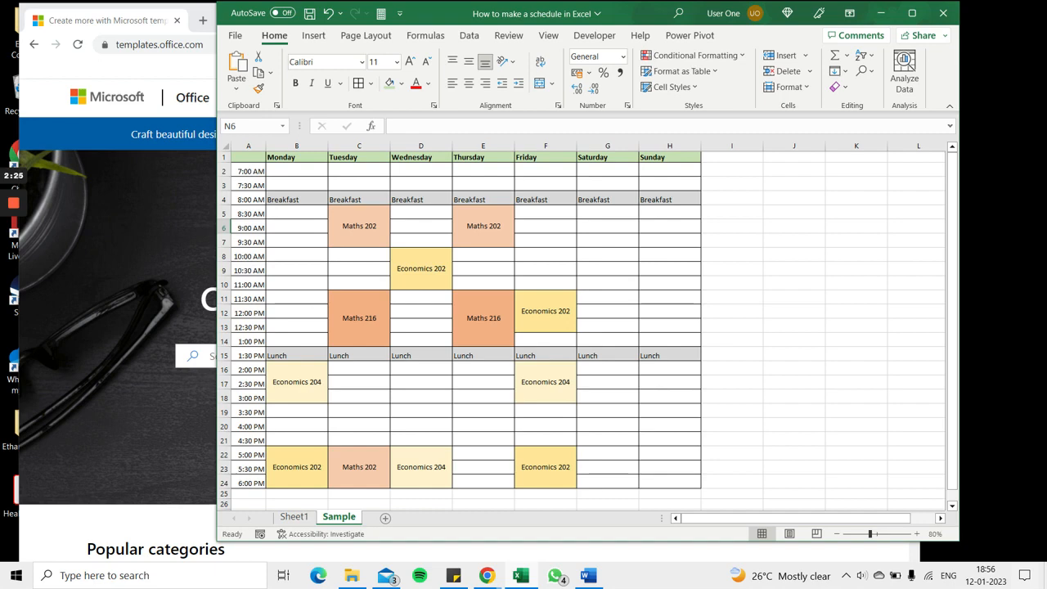
left_click(359, 226)
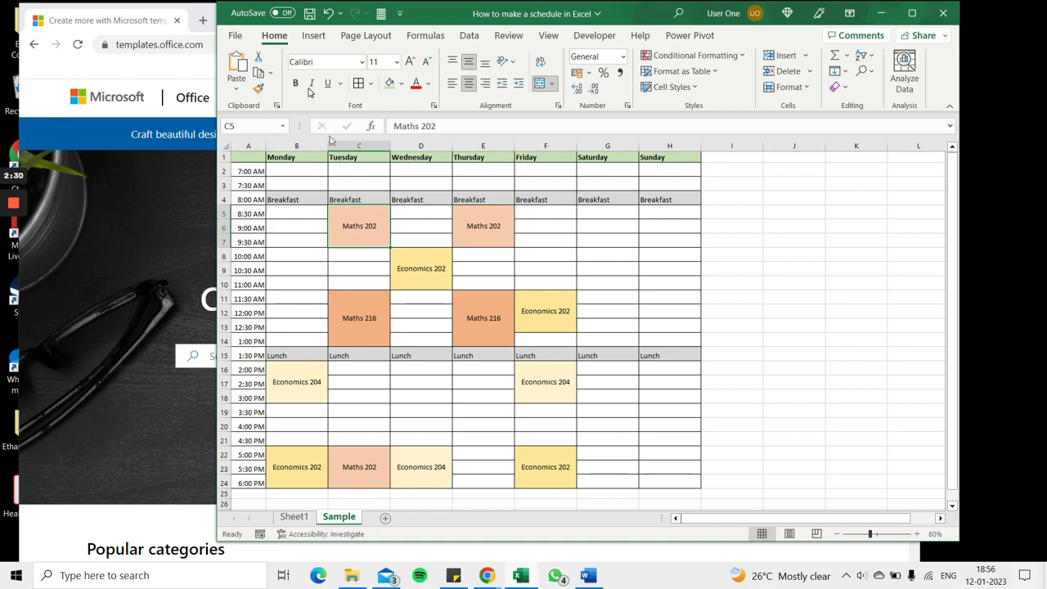
left_click(552, 84)
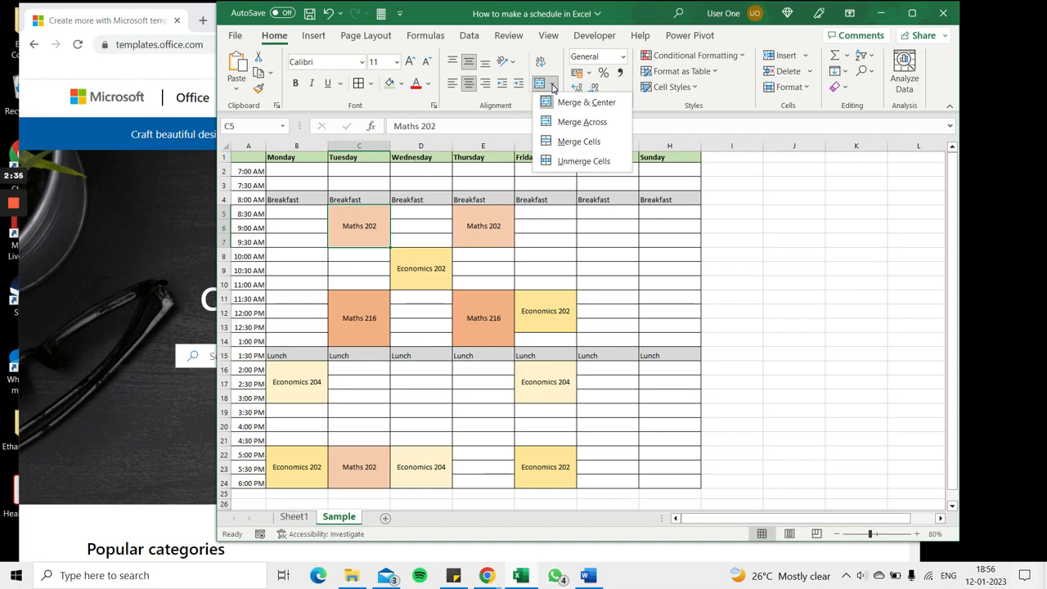
left_click(770, 233)
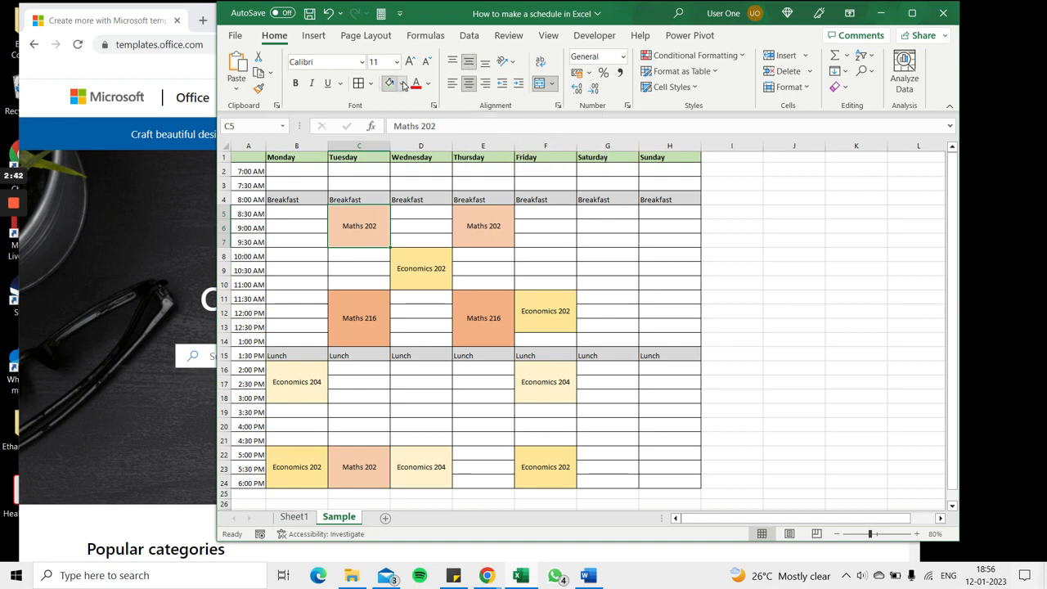
Examine the fill colour choices for Tuesday's first Maths 202 block on the Sample sheet
left_click(402, 85)
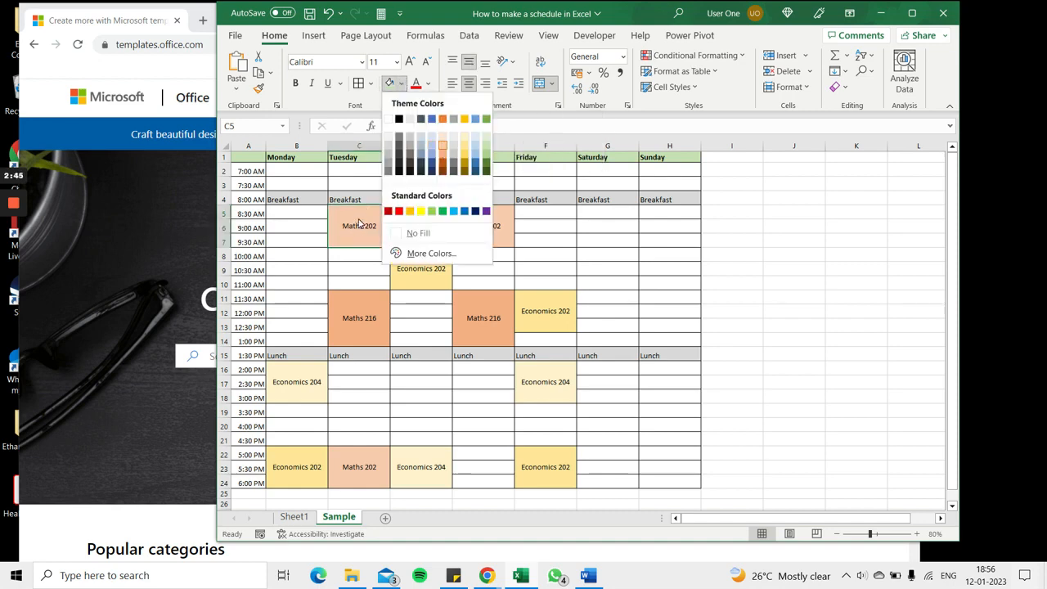
left_click(358, 221)
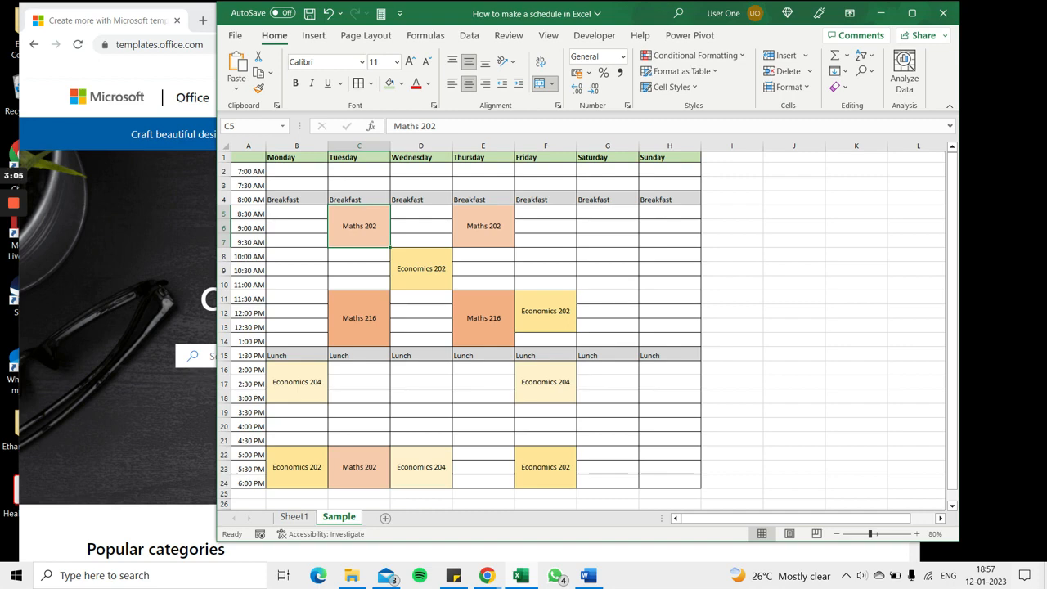
Switch to Chrome, search the Microsoft templates site for "schedule" and open the My class schedule template page
left_click(133, 16)
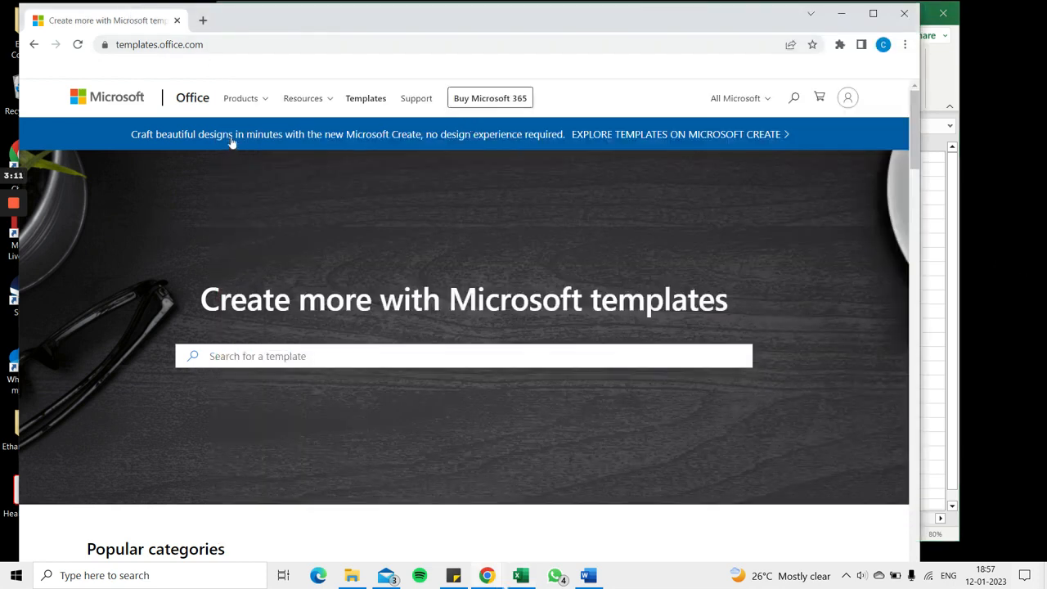
type("schedule")
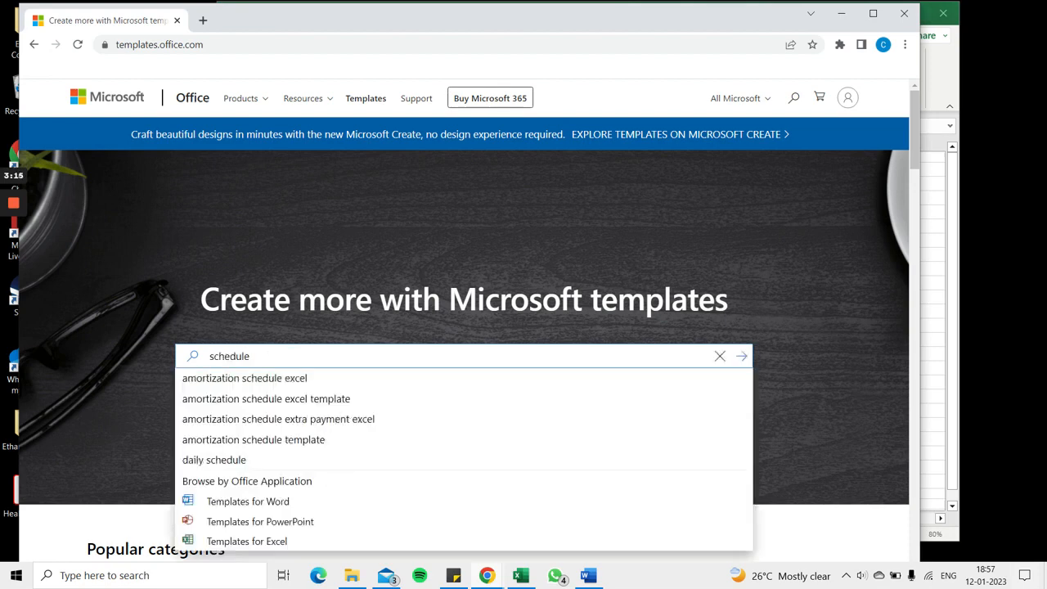
key("Return")
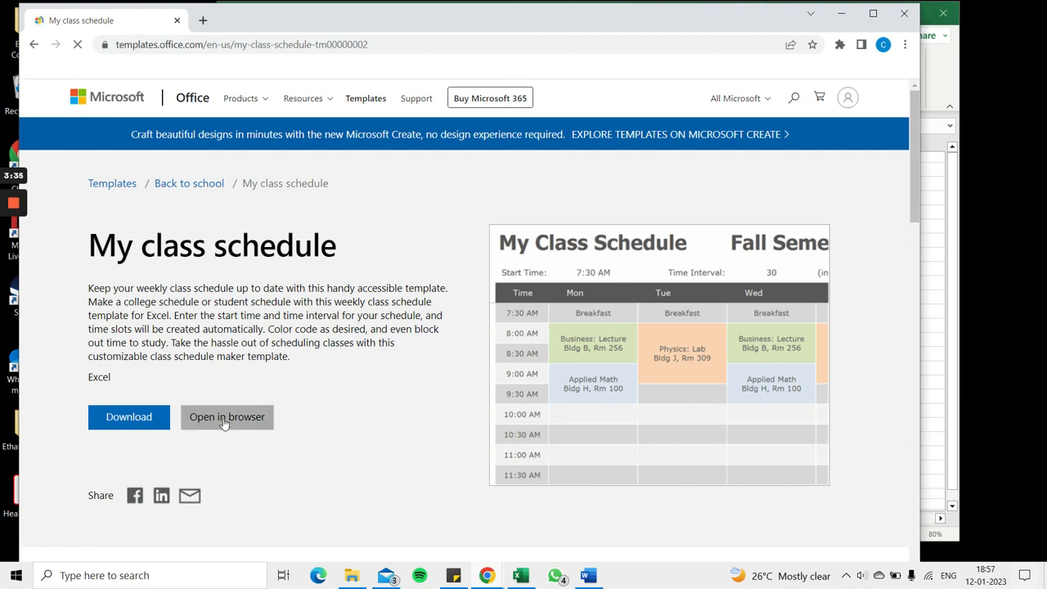
Download the My class schedule template and open the downloaded workbook in Excel
left_click(128, 421)
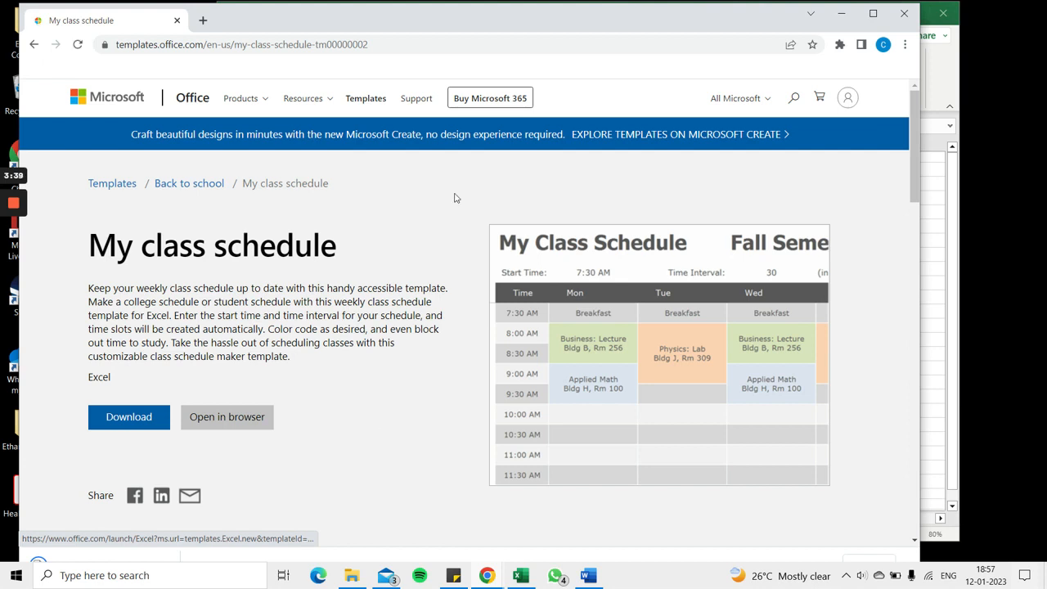
left_click_drag(485, 25, 490, 14)
left_click(169, 559)
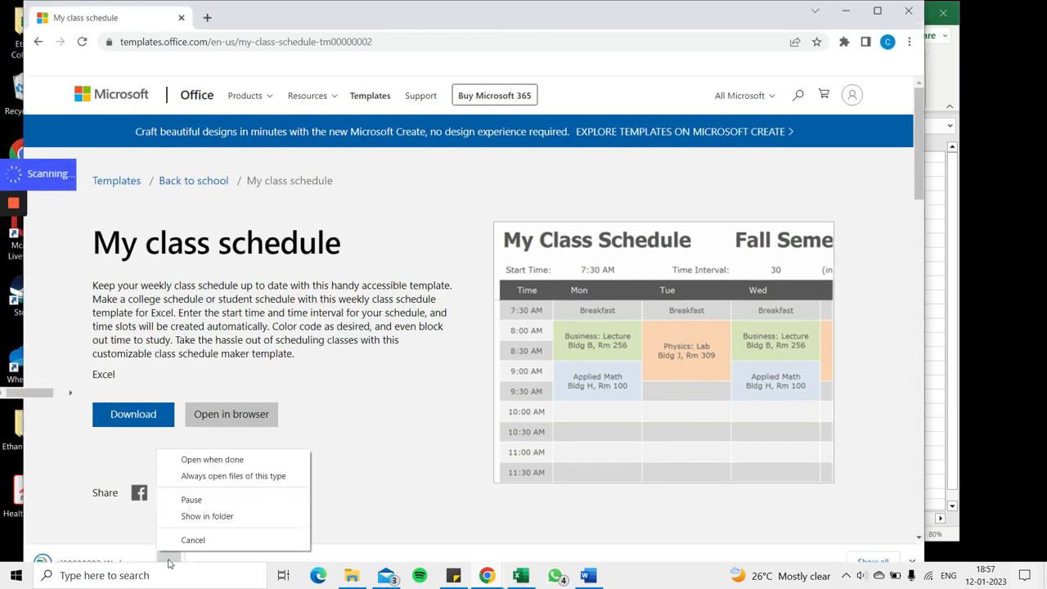
left_click(73, 521)
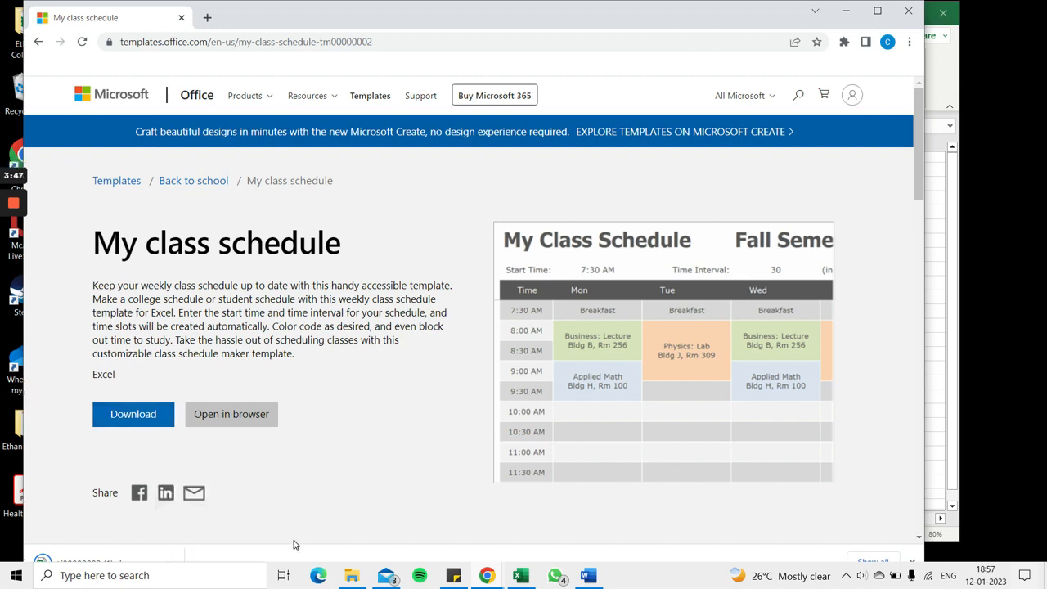
scroll(322, 532, "down", 1)
scroll(322, 532, "up", 1)
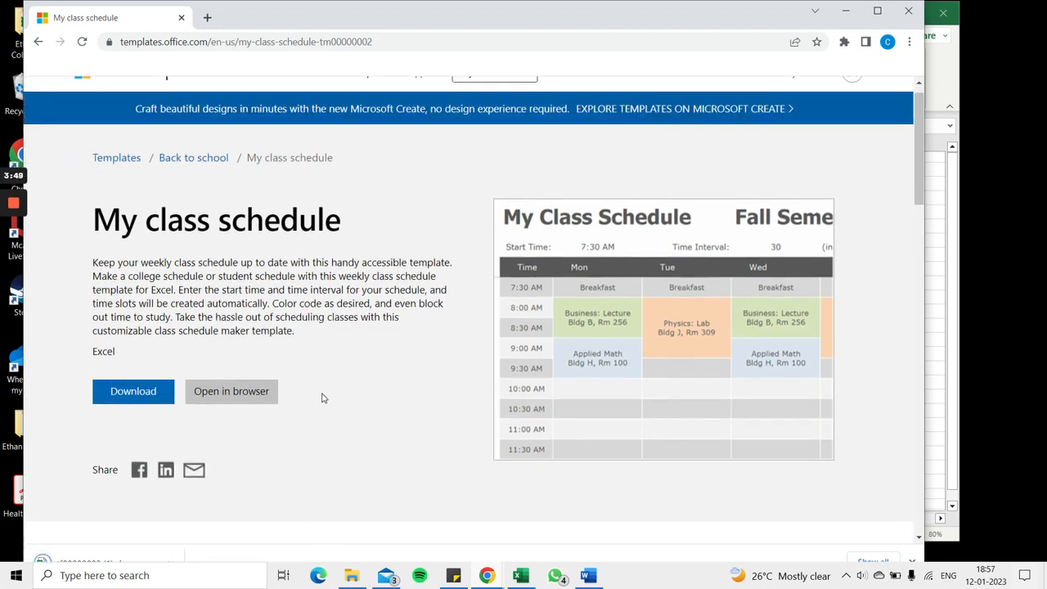
left_click(172, 560)
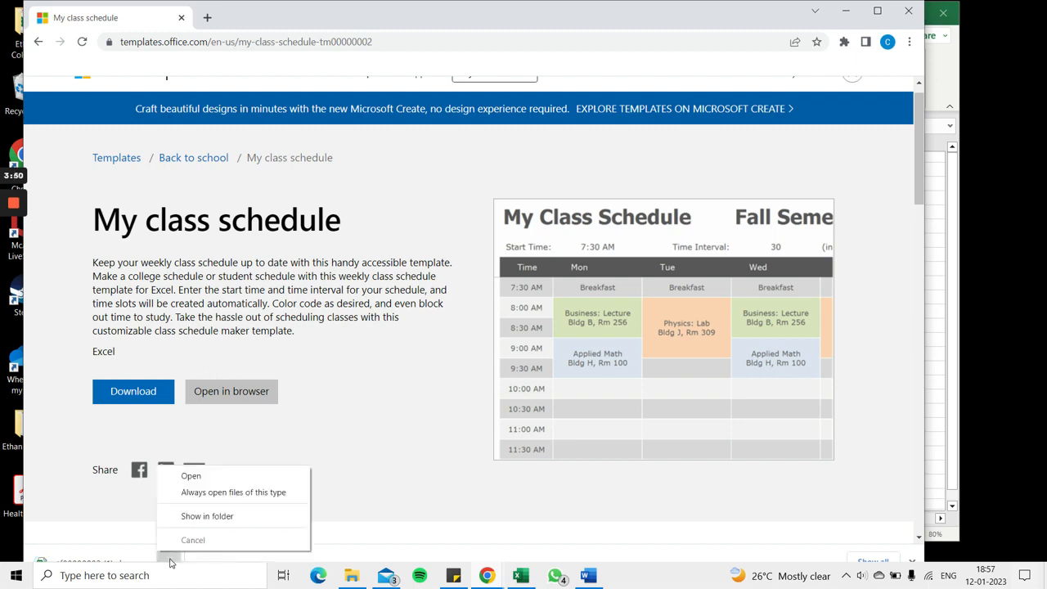
left_click(190, 479)
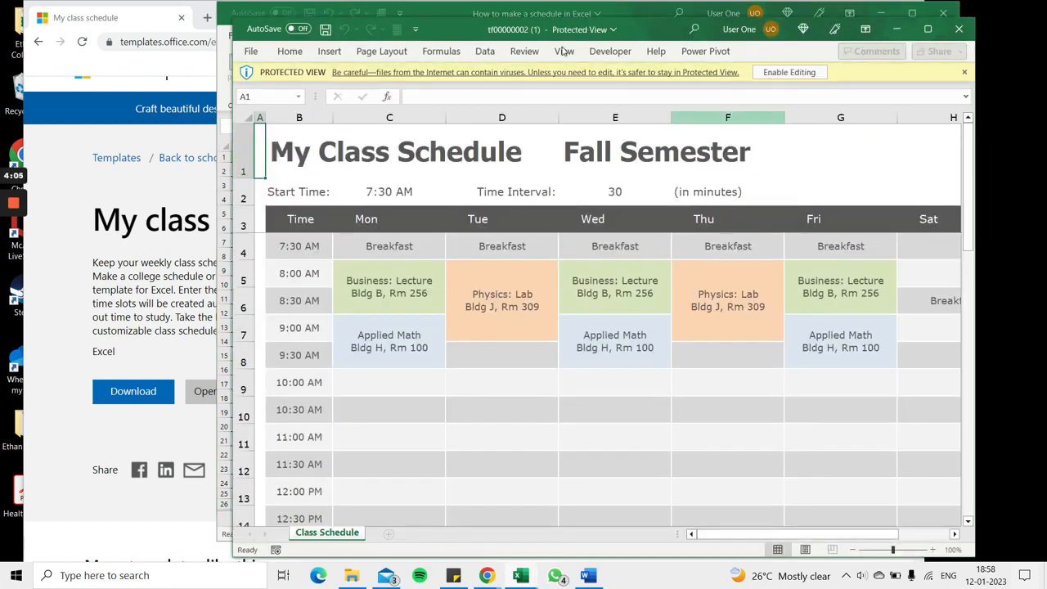
Enable editing of the downloaded class schedule workbook and maximize its window
left_click_drag(451, 34, 387, 17)
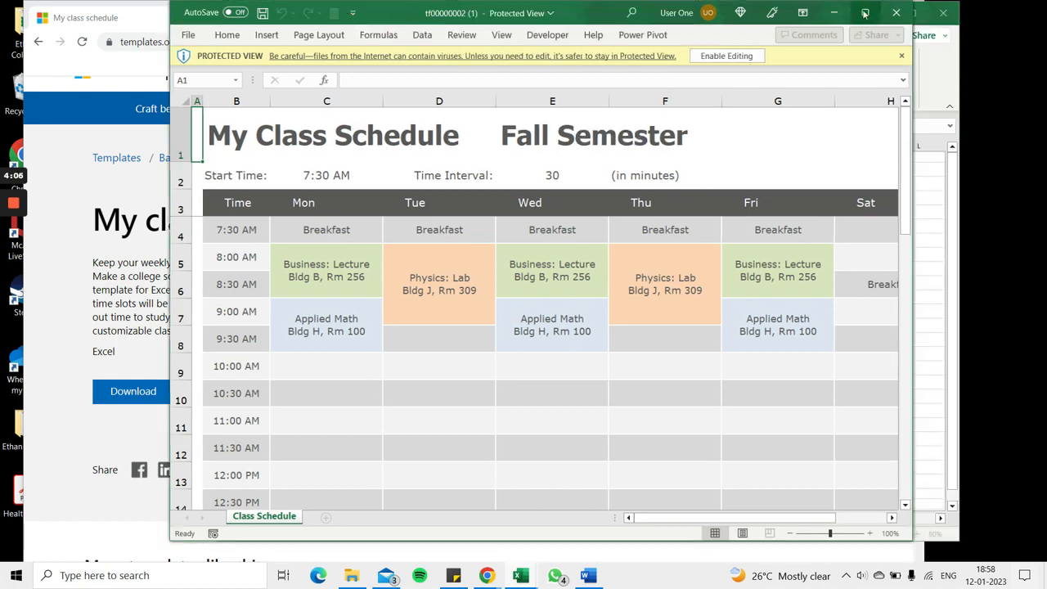
left_click(732, 58)
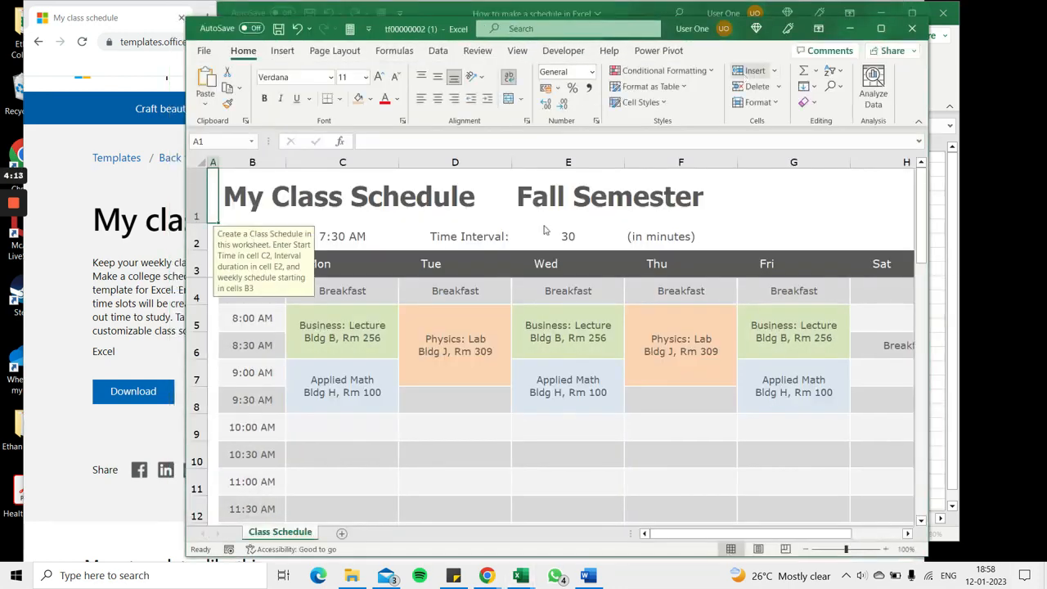
left_click(881, 28)
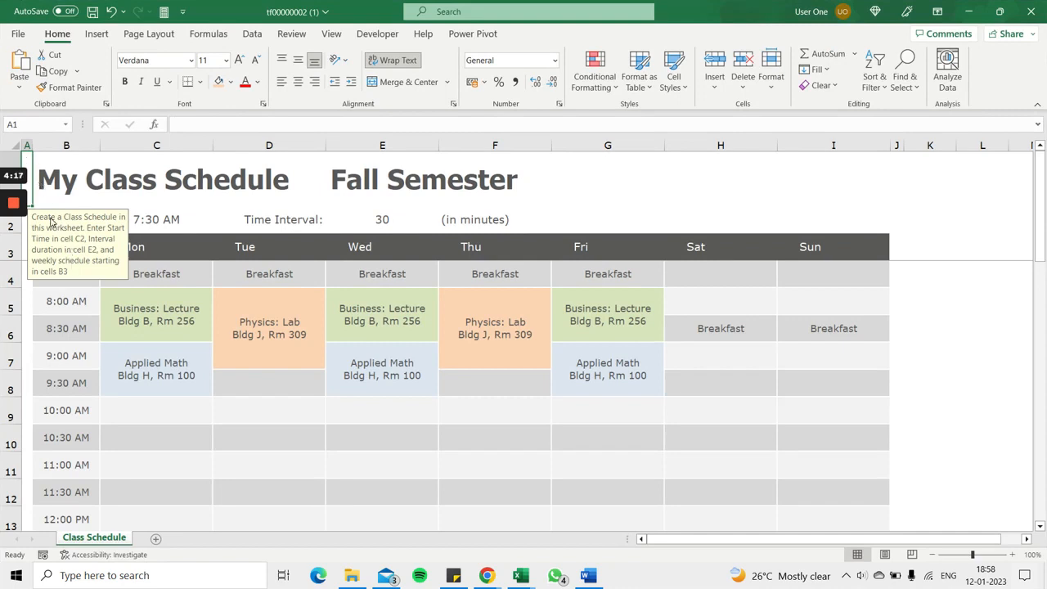